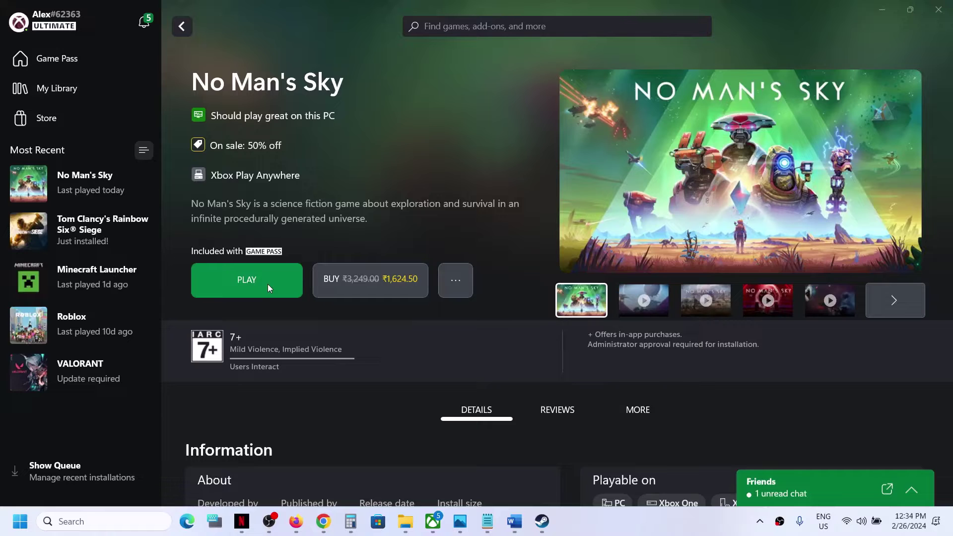
Start No Man's Sky with PLAY on its Xbox app page
click(267, 283)
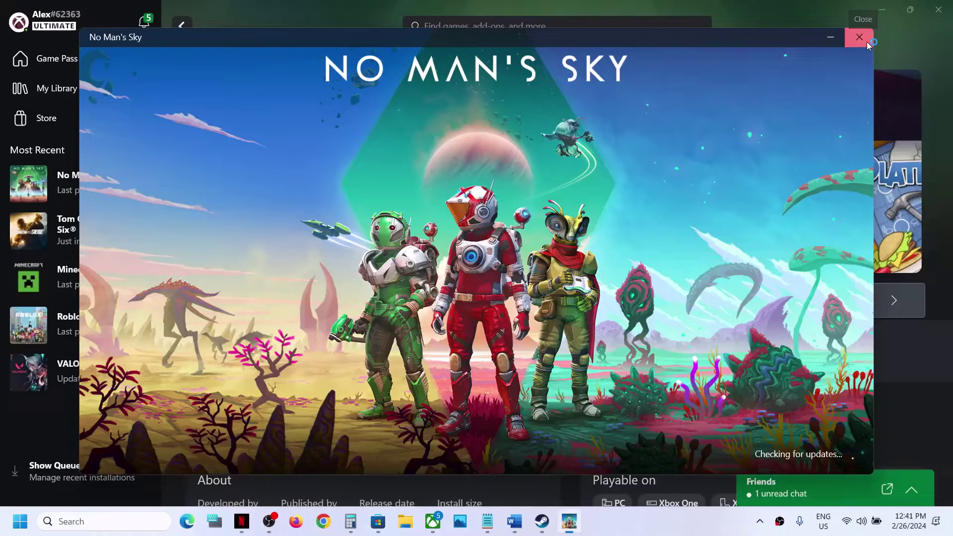
Close the No Man's Sky launcher and bring up Task Manager from the Start power-user menu
click(860, 37)
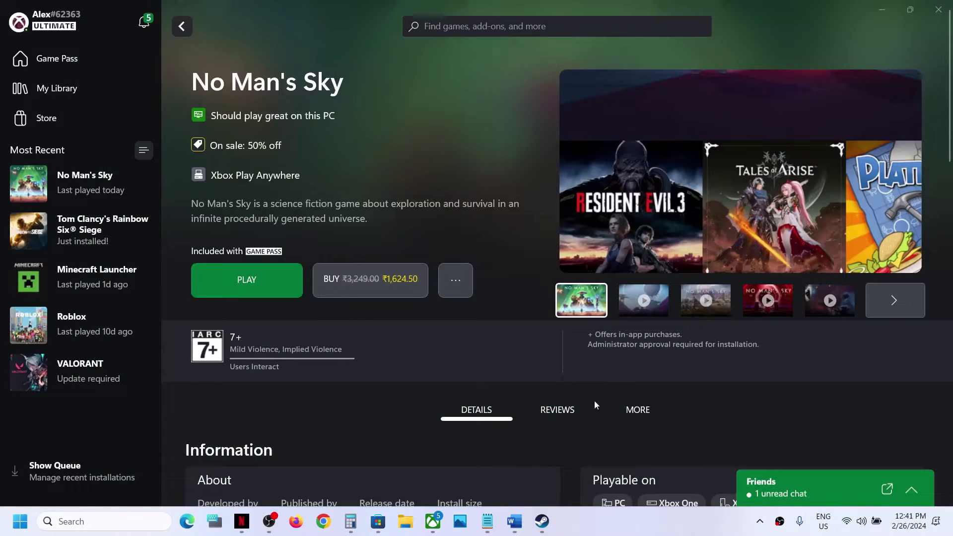
right_click(20, 525)
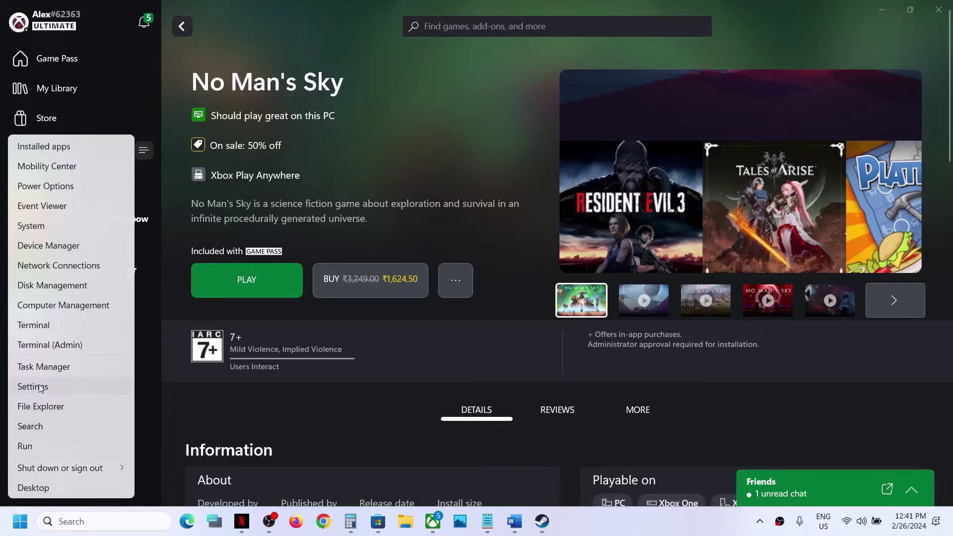
key(Escape)
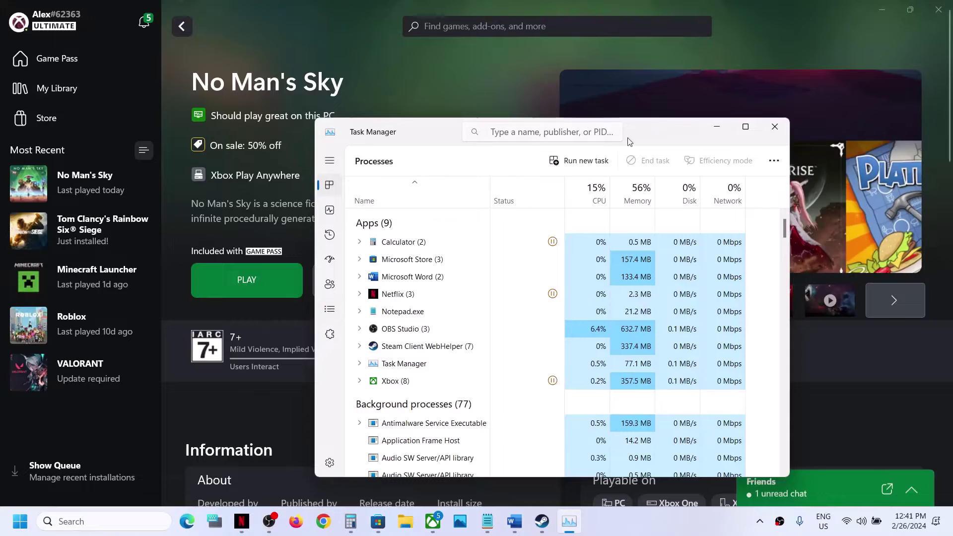
In the Details list, select gamingservices.exe and choose End task on it
click(329, 310)
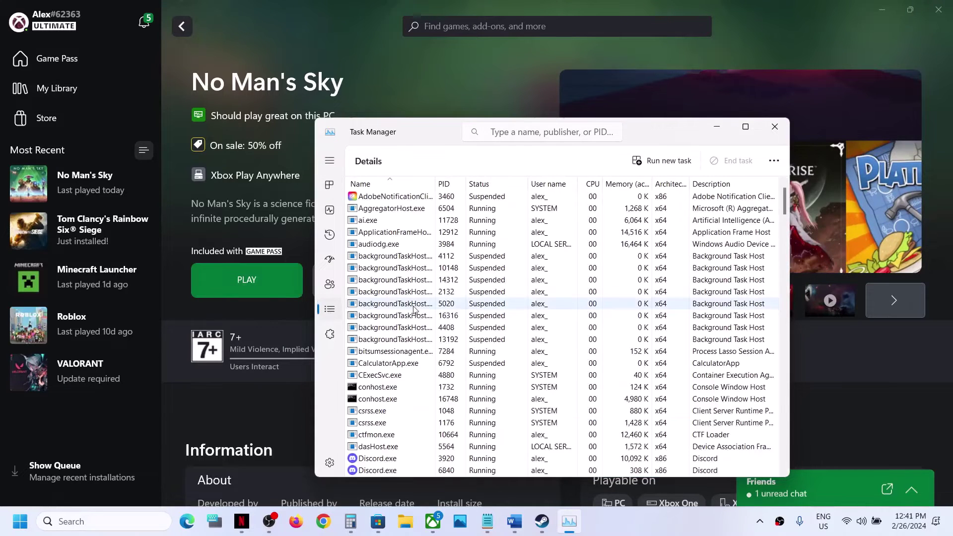
click(413, 304)
text(g)
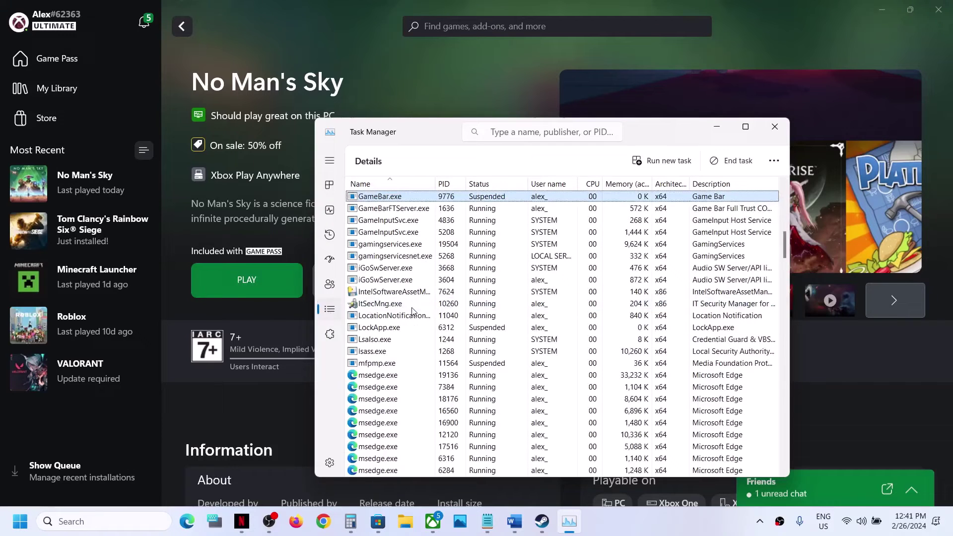
click(402, 246)
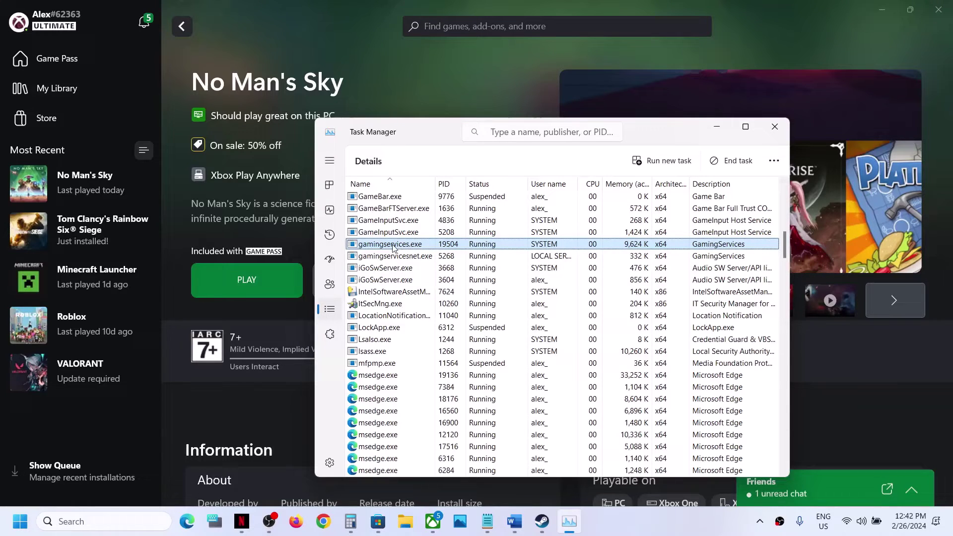
right_click(393, 245)
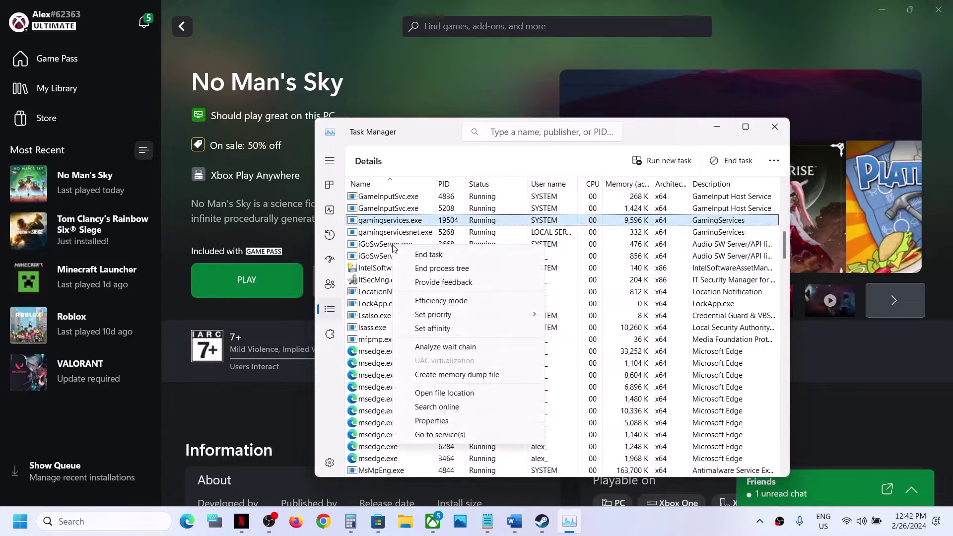
right_click(436, 227)
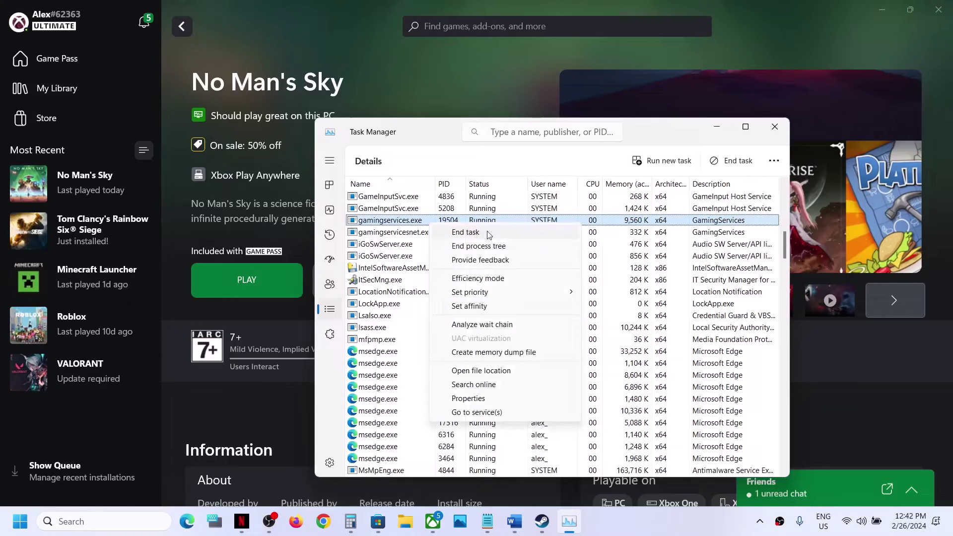
click(466, 233)
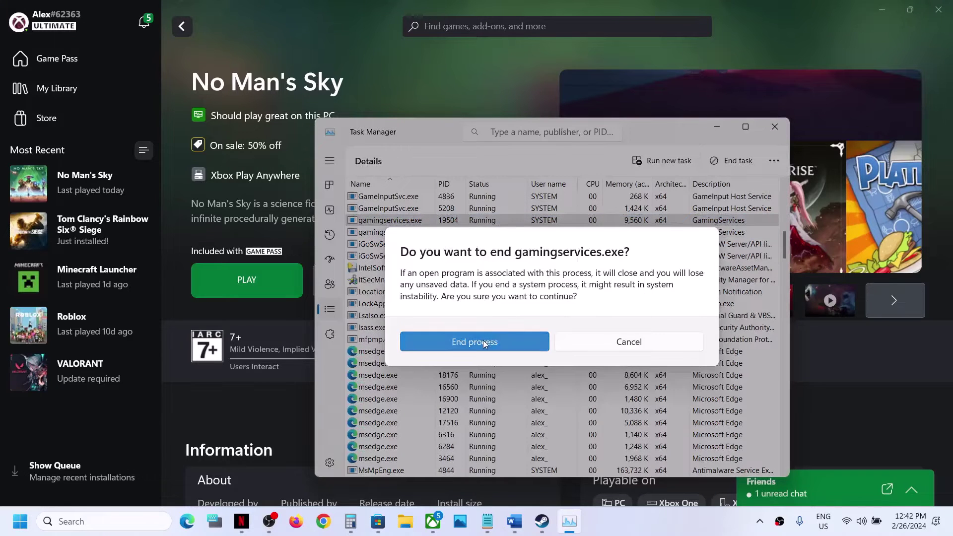
Confirm ending gamingservices.exe, check its restarted entry, and return to No Man's Sky in Xbox
click(483, 340)
scroll(449, 294, down, 5)
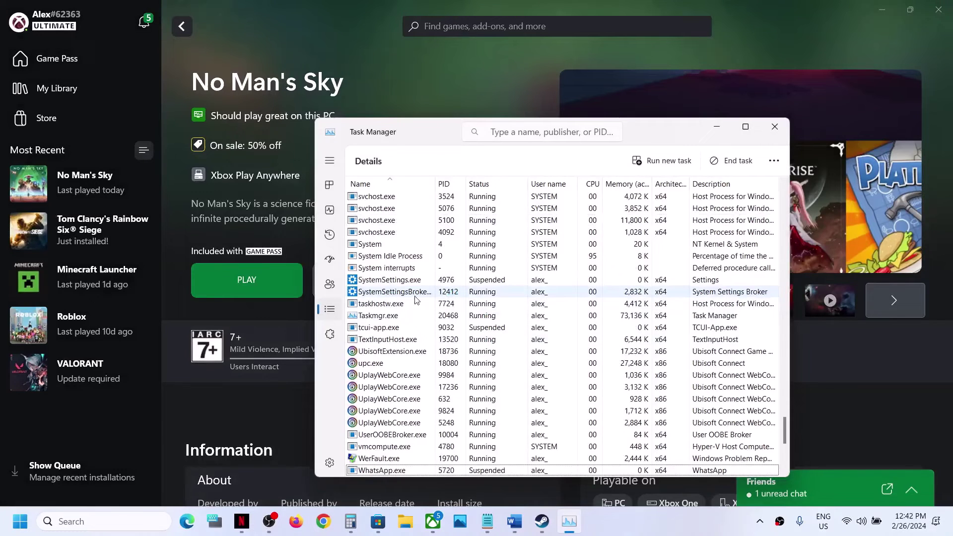
scroll(415, 299, up, 5)
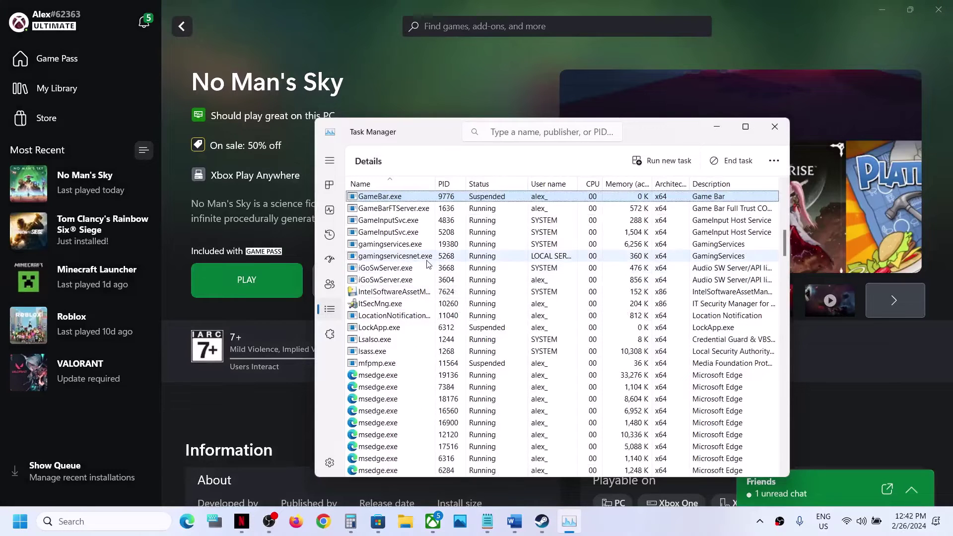
scroll(411, 248, down, 1)
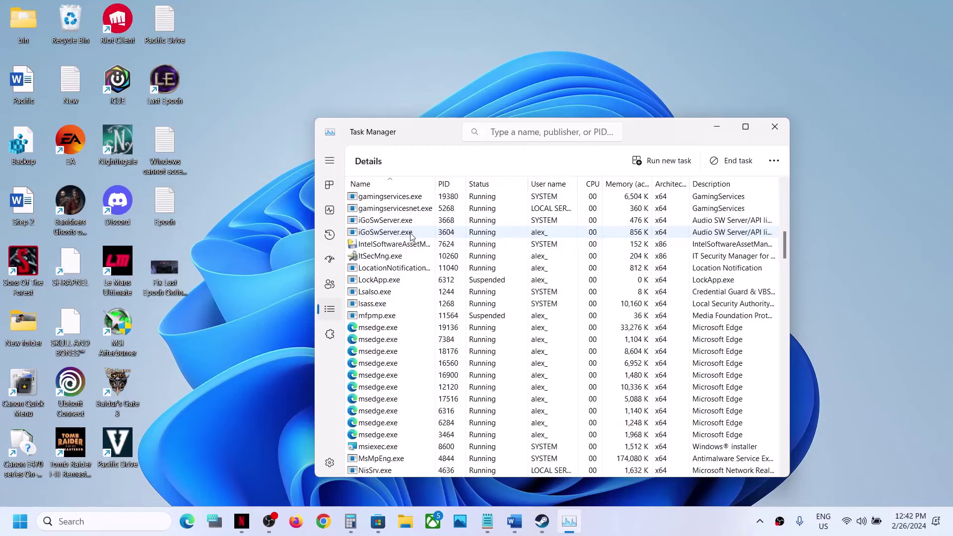
click(433, 522)
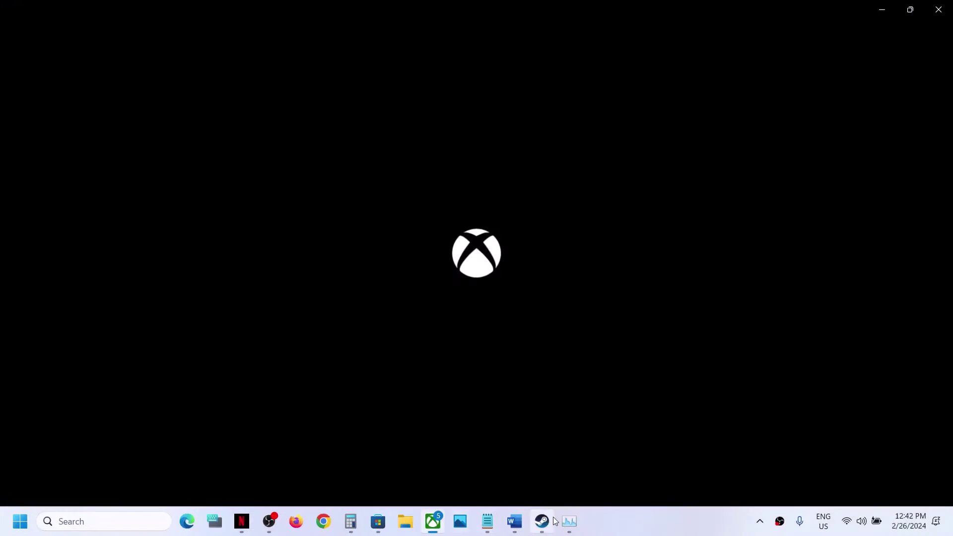
click(568, 521)
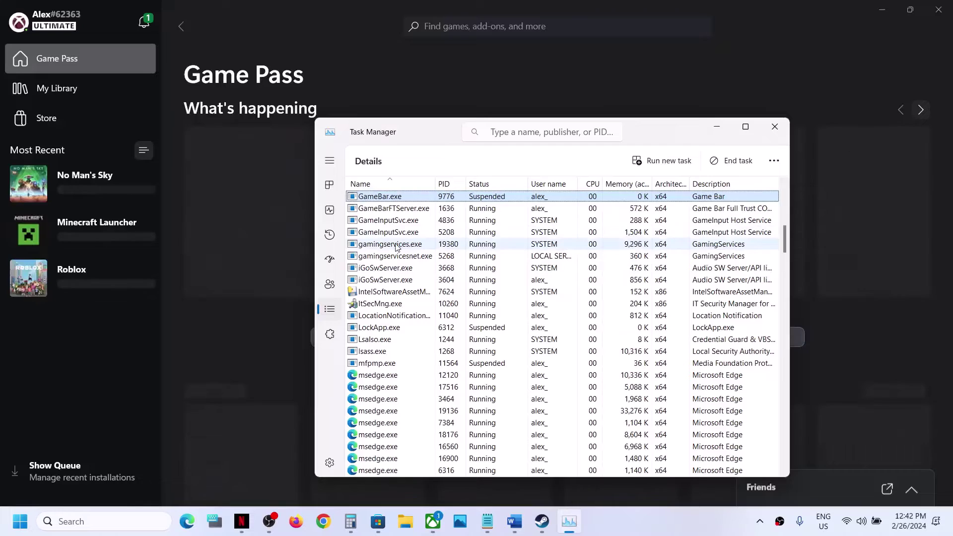
click(397, 244)
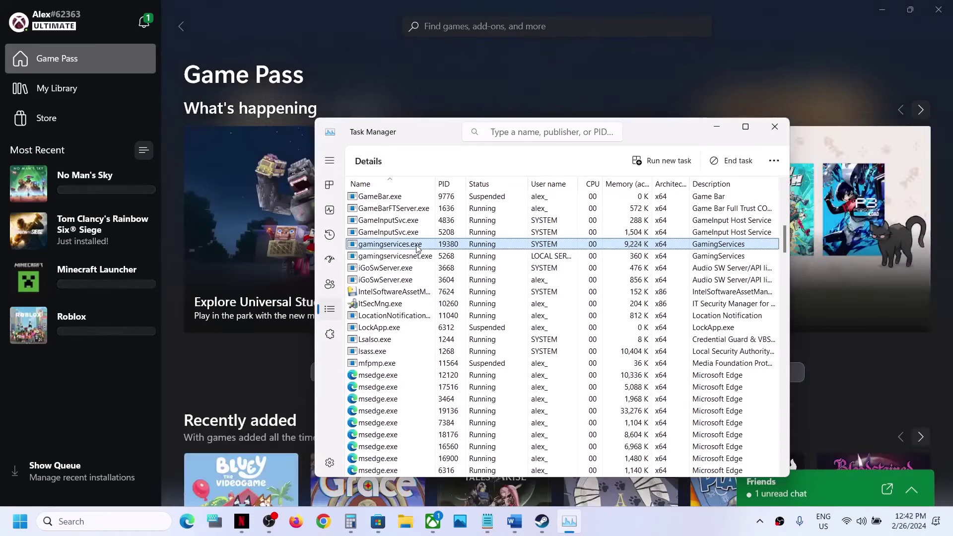
click(82, 179)
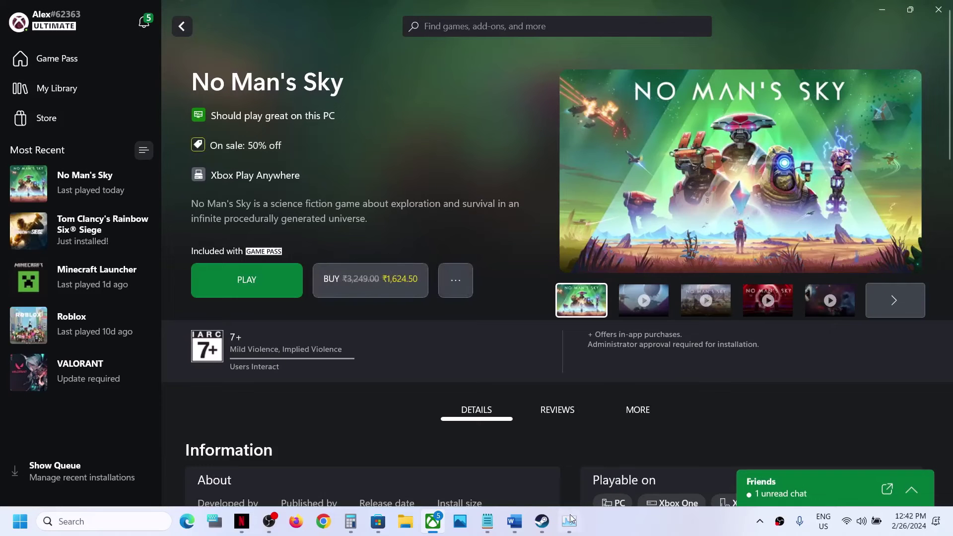
End gamingservices.exe again with End task and End process, then close Task Manager
click(569, 521)
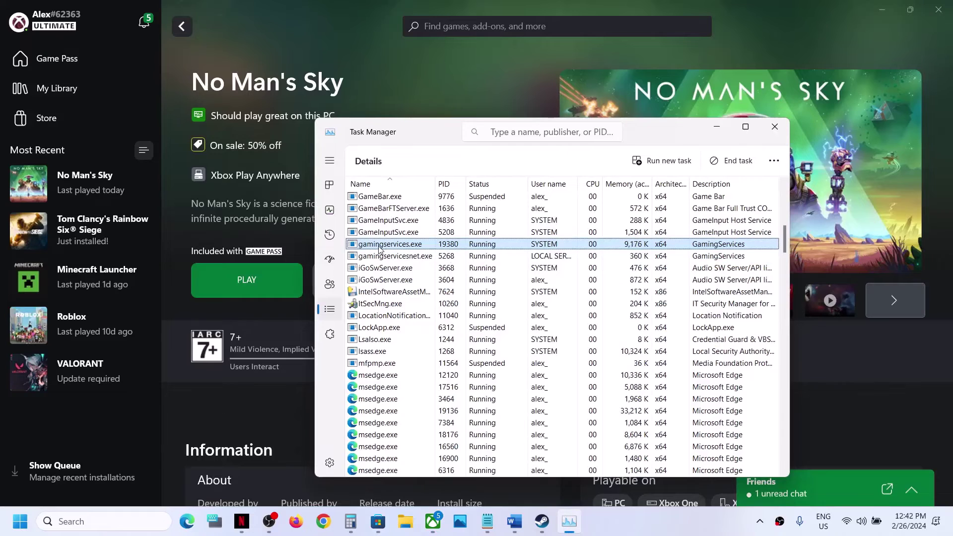
right_click(410, 246)
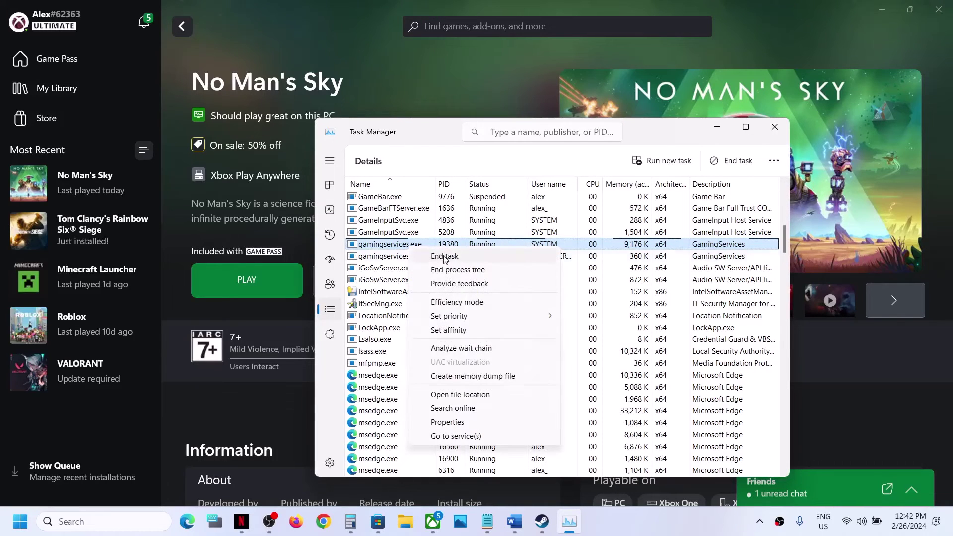
click(445, 257)
click(511, 336)
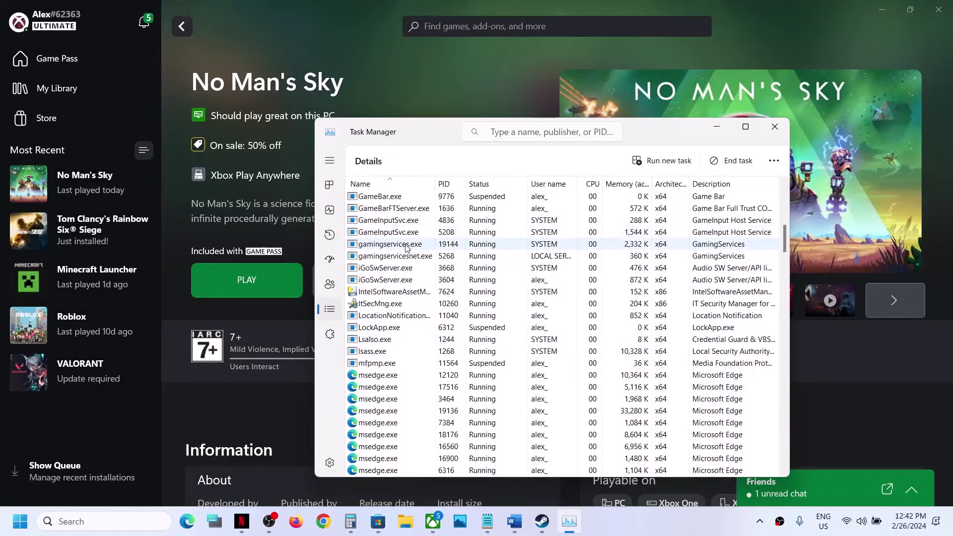
scroll(406, 249, up, 1)
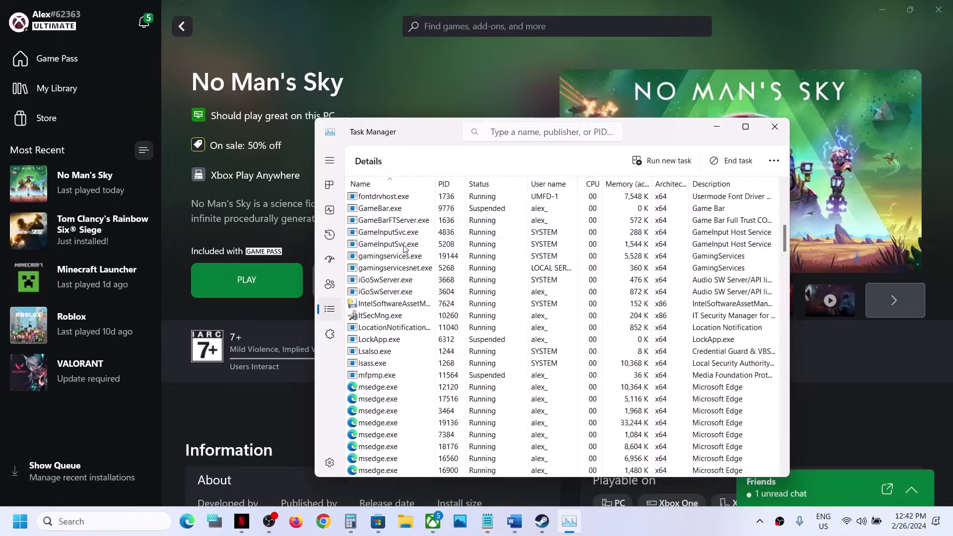
click(775, 126)
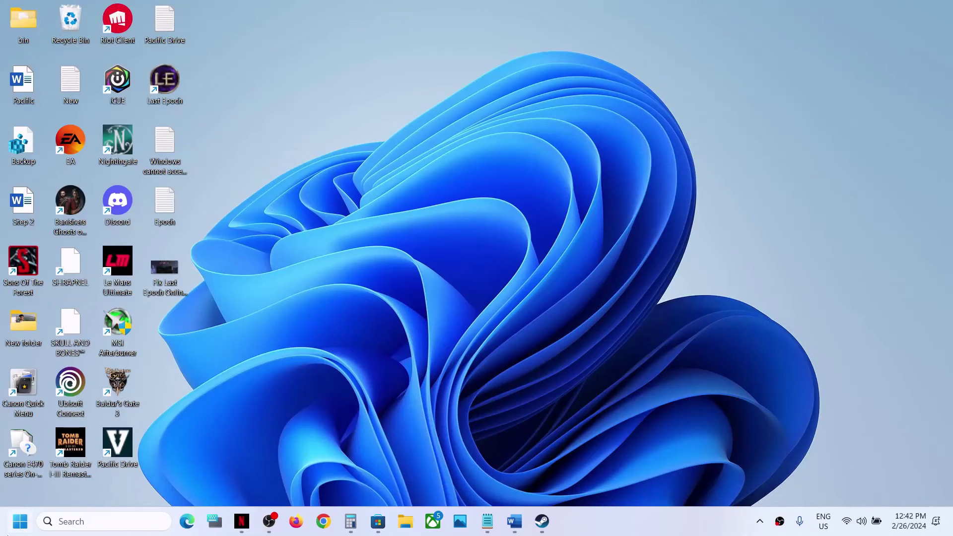
Reopen Task Manager from the Start power-user menu alongside the Xbox app, showing Details
right_click(21, 521)
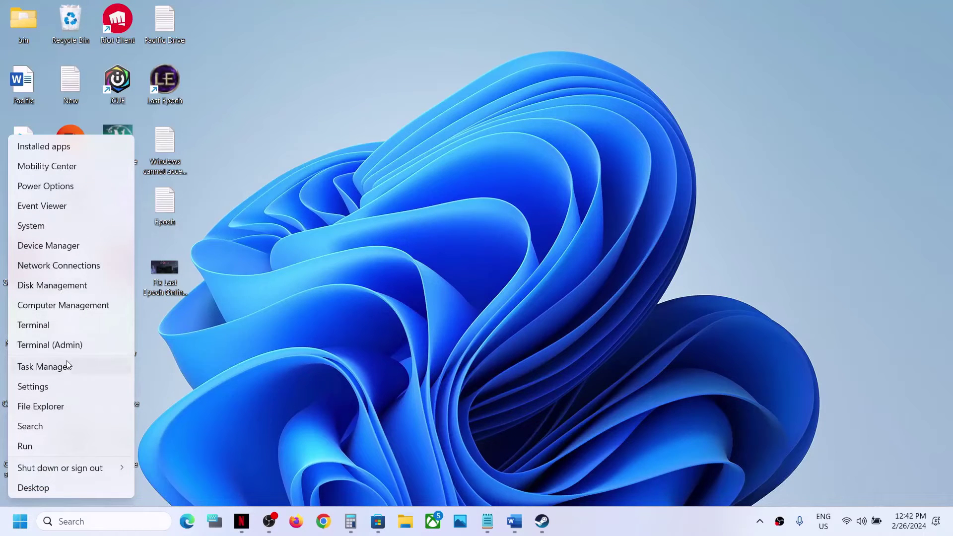
click(43, 366)
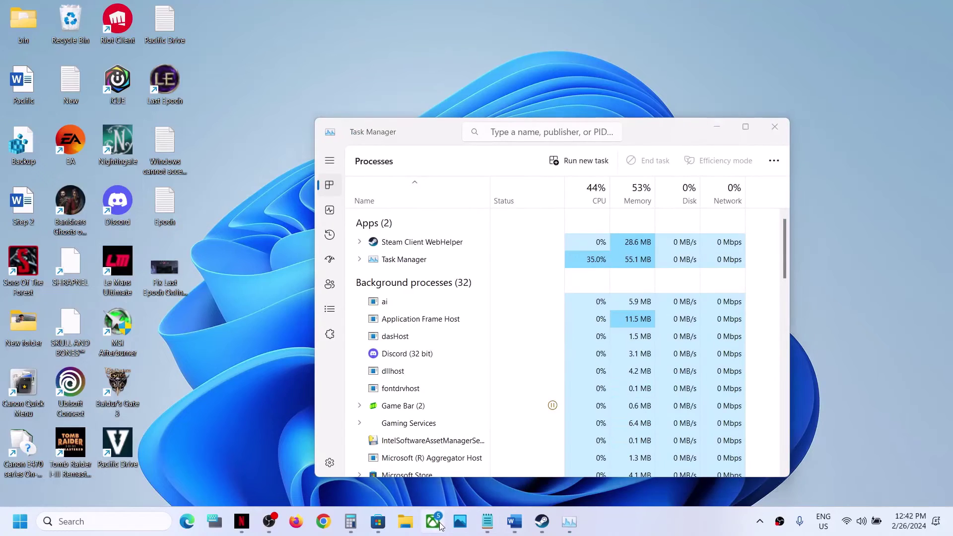
click(433, 521)
click(570, 521)
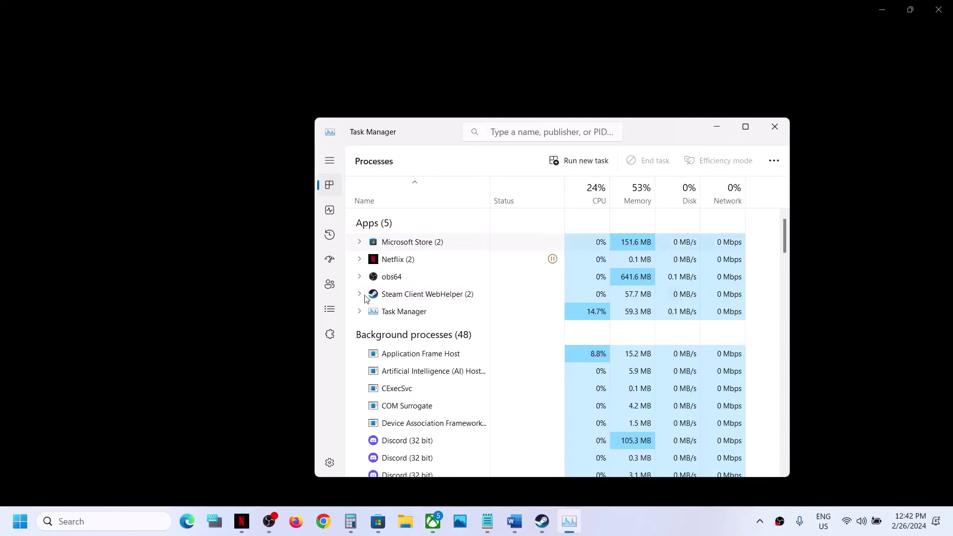
click(330, 309)
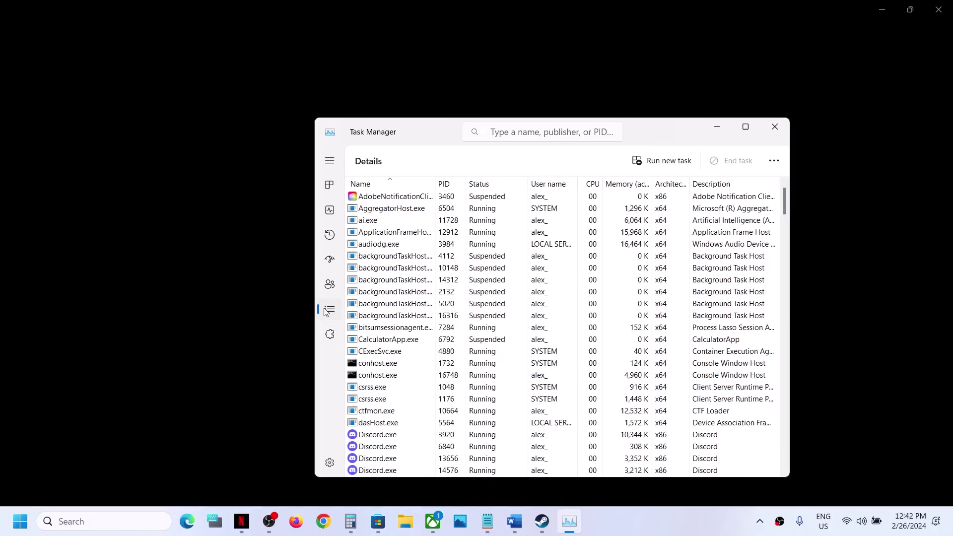
text(g)
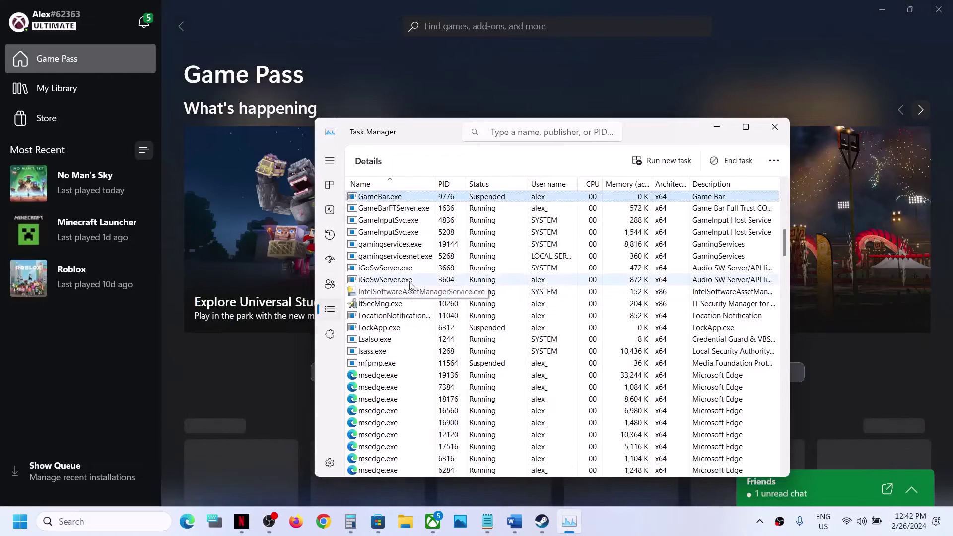
Select the running gamingservices.exe, then return to the No Man's Sky page in Xbox
click(402, 244)
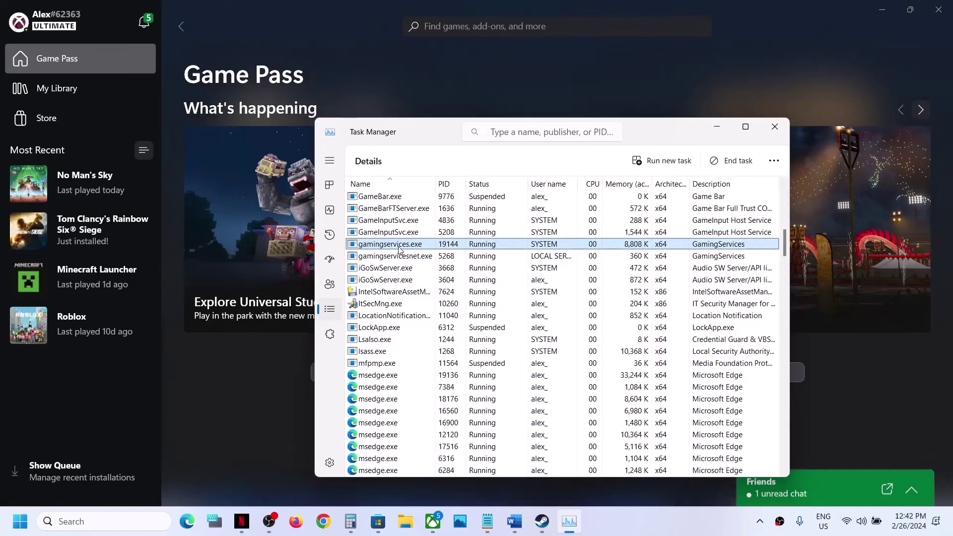
click(544, 47)
click(98, 200)
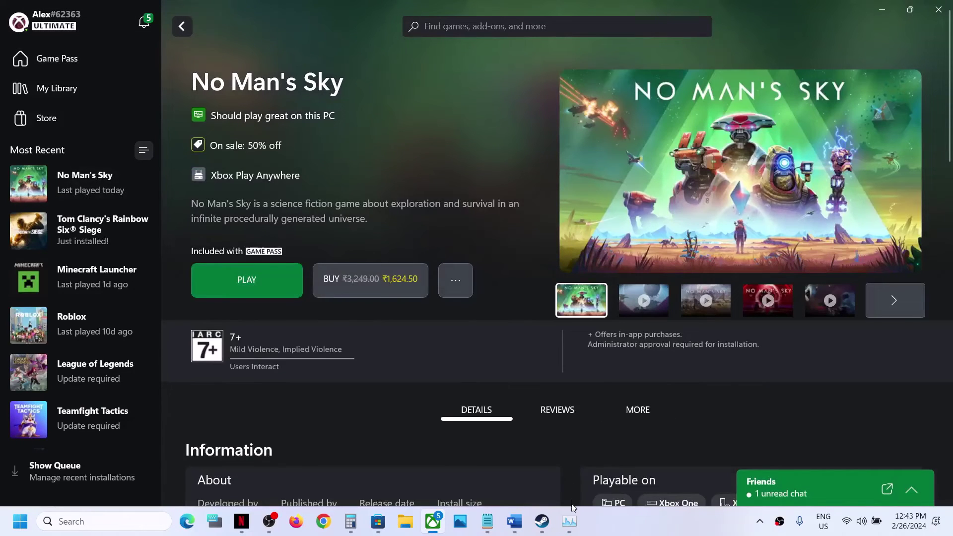
Bring Task Manager forward from the taskbar and close its window
click(568, 521)
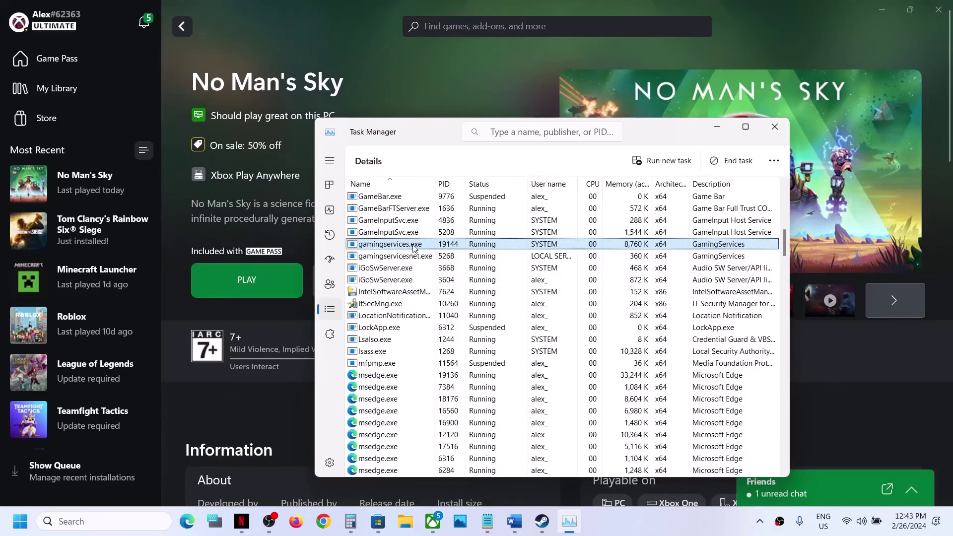
click(774, 130)
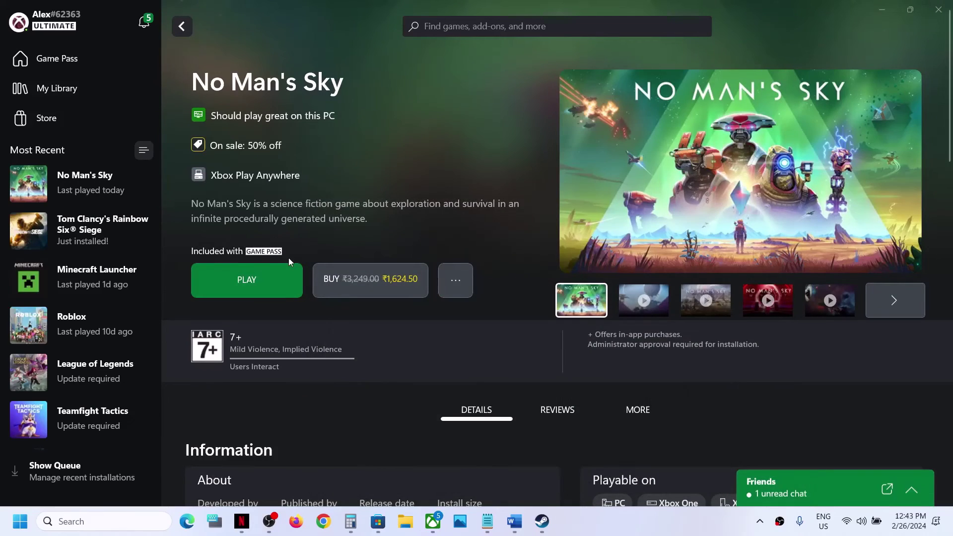